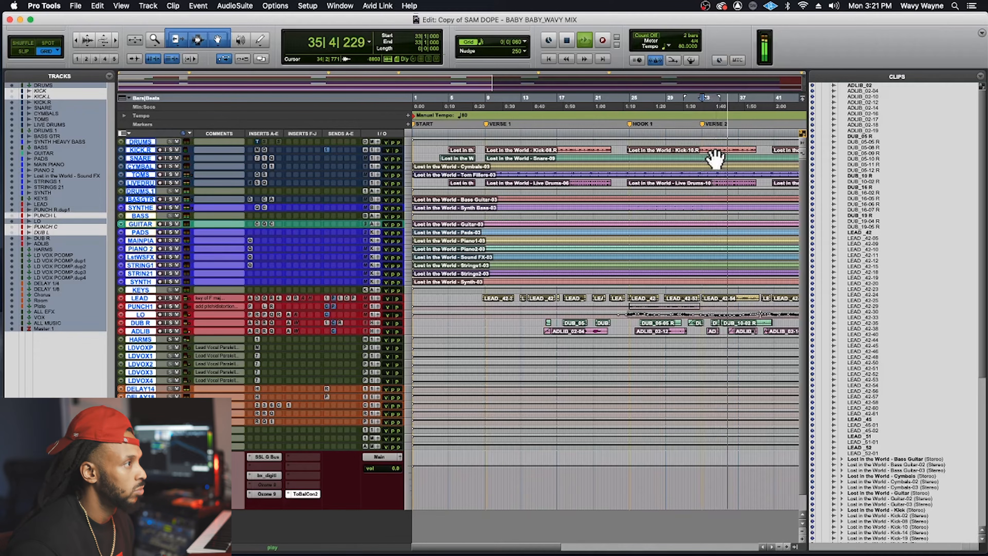
Step: Listen to the song from the Hook 1 and Verse 2 area of the timeline, and stop playback
{"action": "key", "text": "r"}
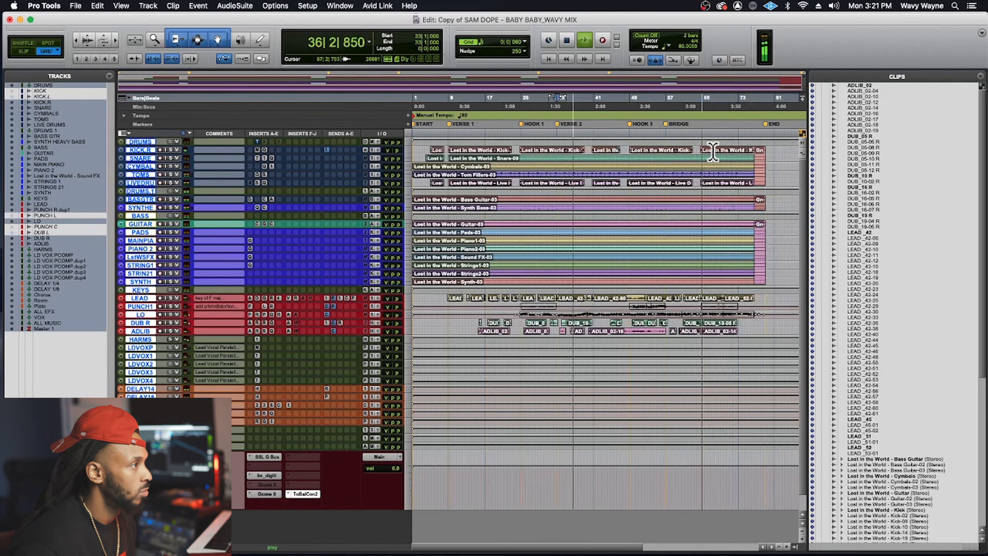
{"action": "key", "text": "t"}
{"action": "key", "text": "t"}
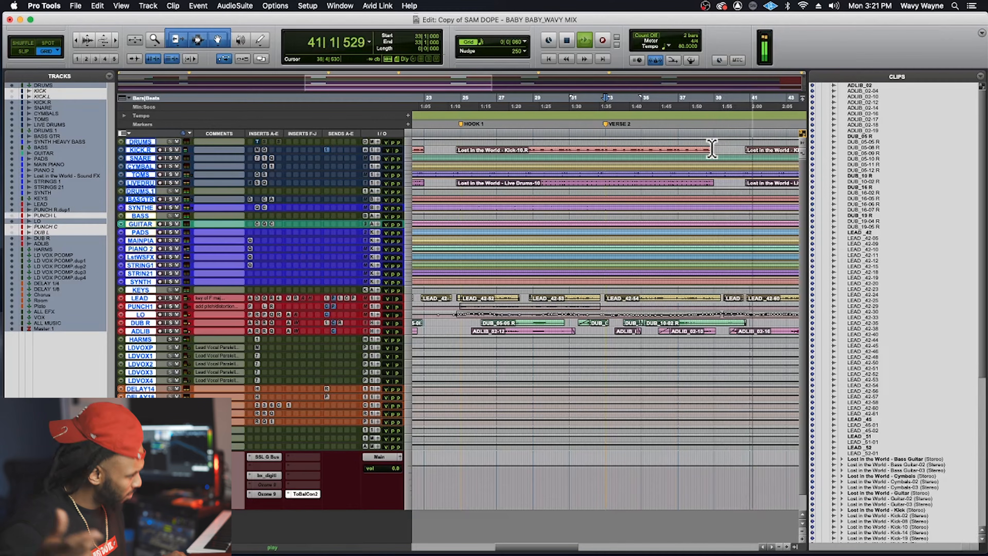
{"action": "key", "text": "space"}
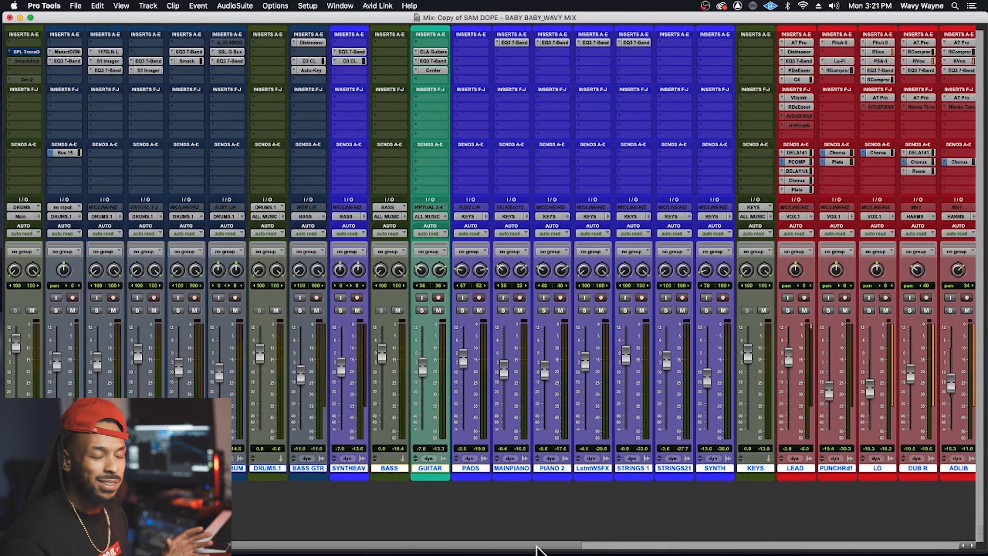
Step: Play the mix, mute the KEYS track and save the session
{"action": "left_click_drag", "start_coordinate": [537, 549], "coordinate": [903, 549]}
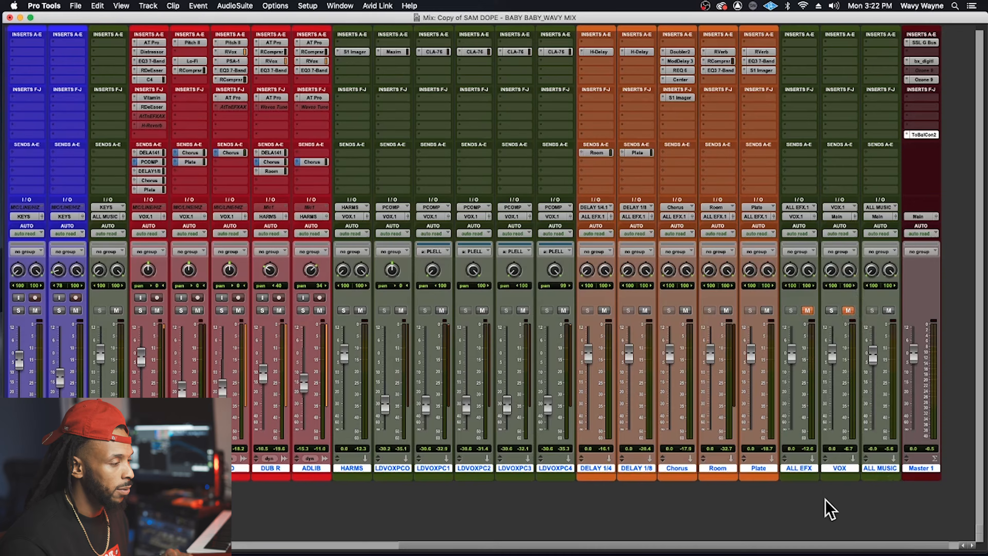
{"action": "left_click_drag", "start_coordinate": [820, 545], "coordinate": [424, 542]}
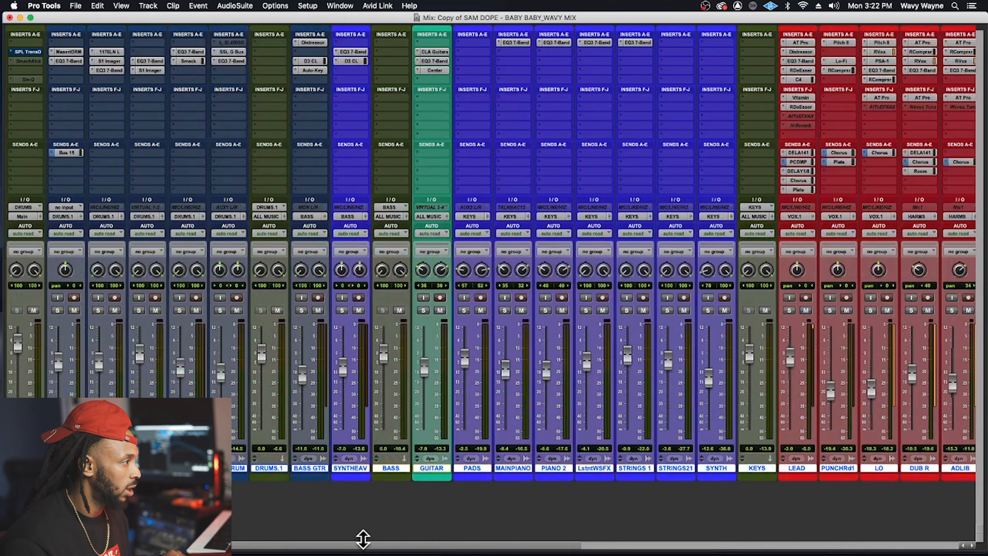
{"action": "key", "text": "space"}
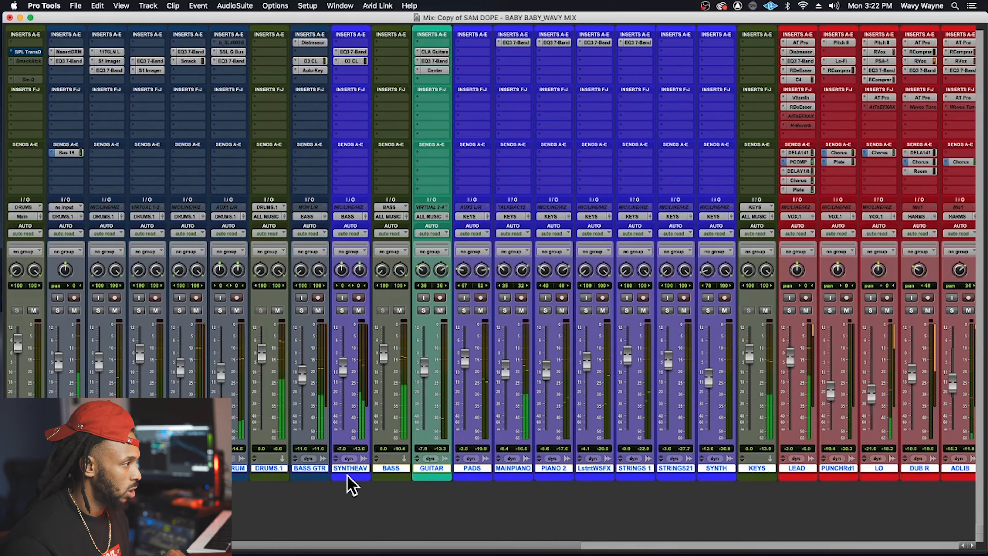
{"action": "left_click", "coordinate": [765, 310]}
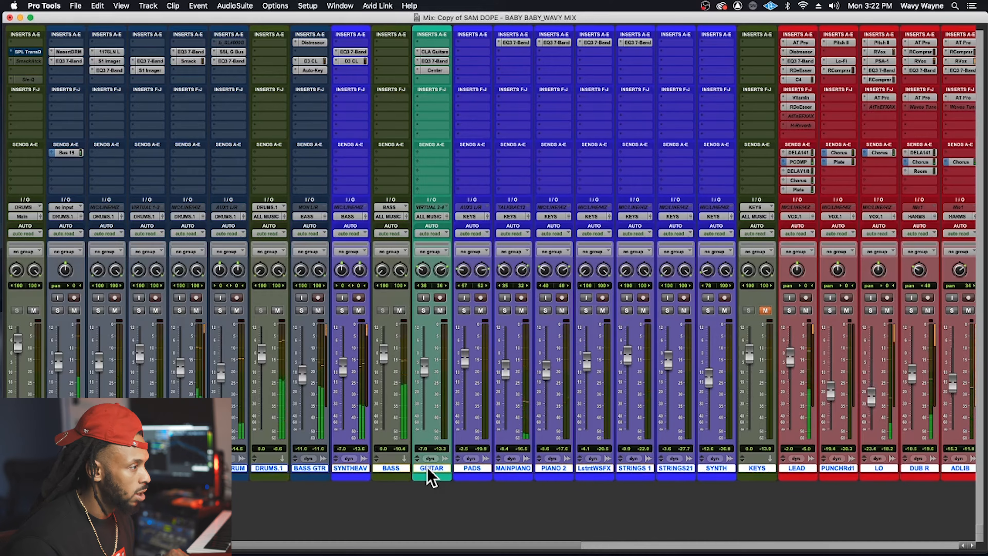
{"action": "key", "text": "super+s"}
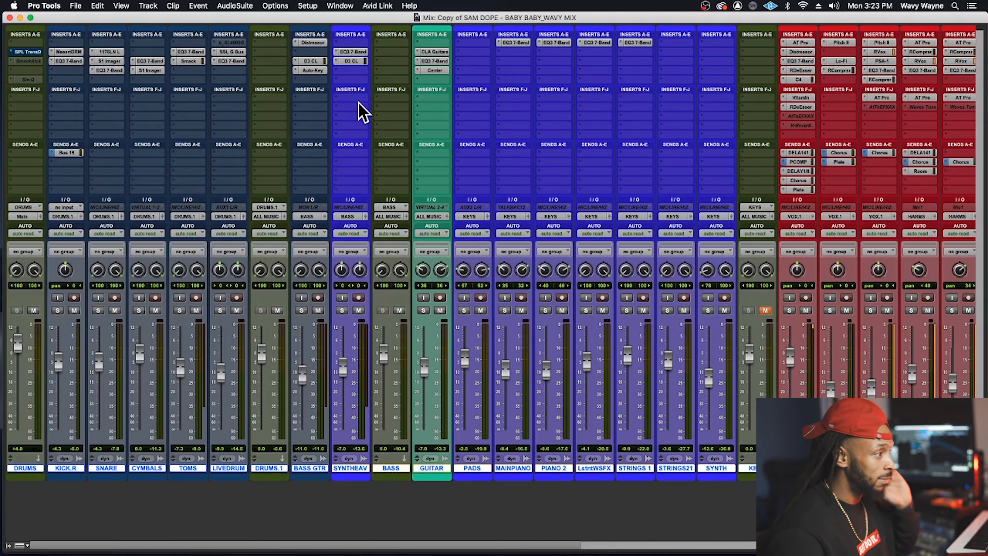
Step: Open the Dyn3 compressor on the SYNTHEAV track and inspect the KICK.R track's Bus 15 send
{"action": "left_click", "coordinate": [351, 62]}
{"action": "left_click_drag", "start_coordinate": [360, 118], "coordinate": [437, 117]}
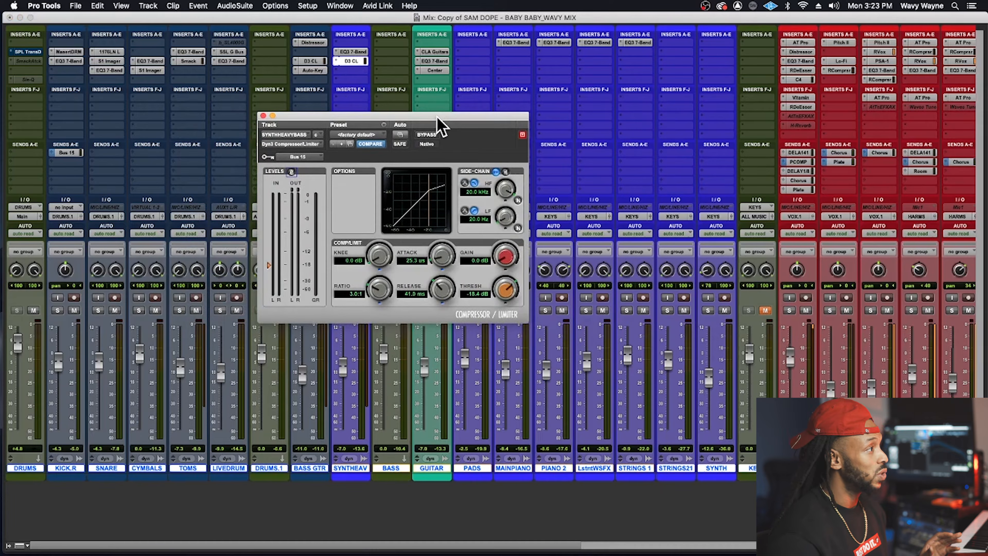
{"action": "left_click_drag", "start_coordinate": [437, 117], "coordinate": [600, 113]}
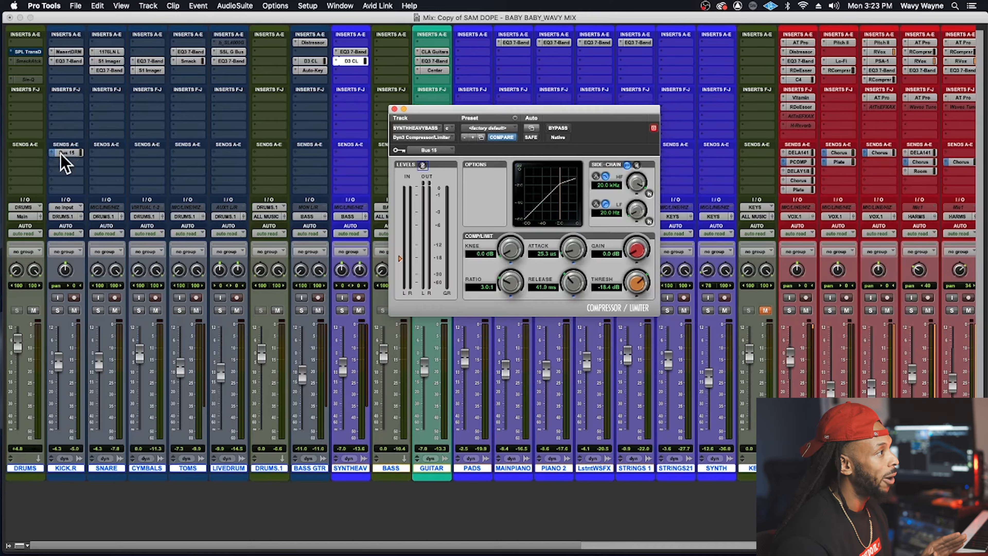
{"action": "left_click", "coordinate": [69, 154]}
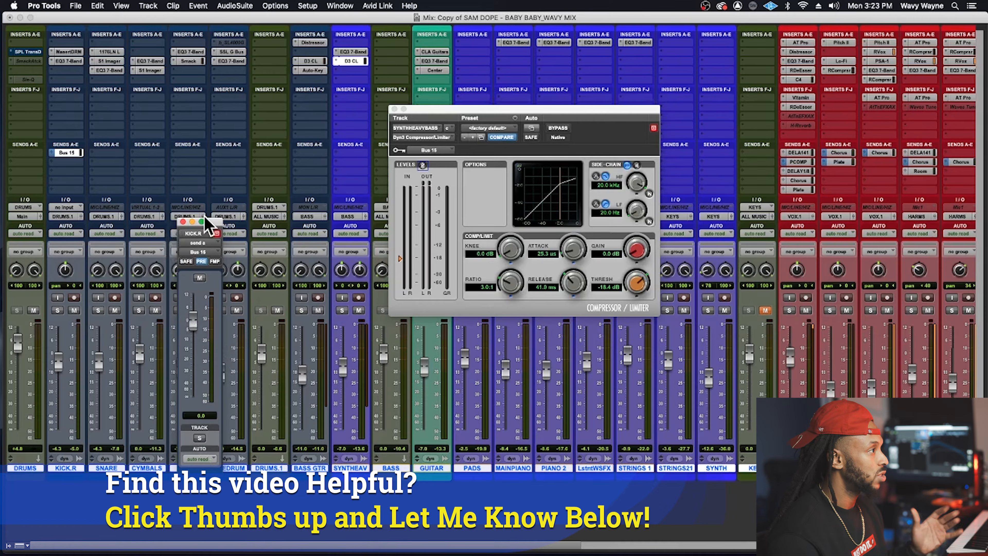
{"action": "left_click", "coordinate": [183, 221]}
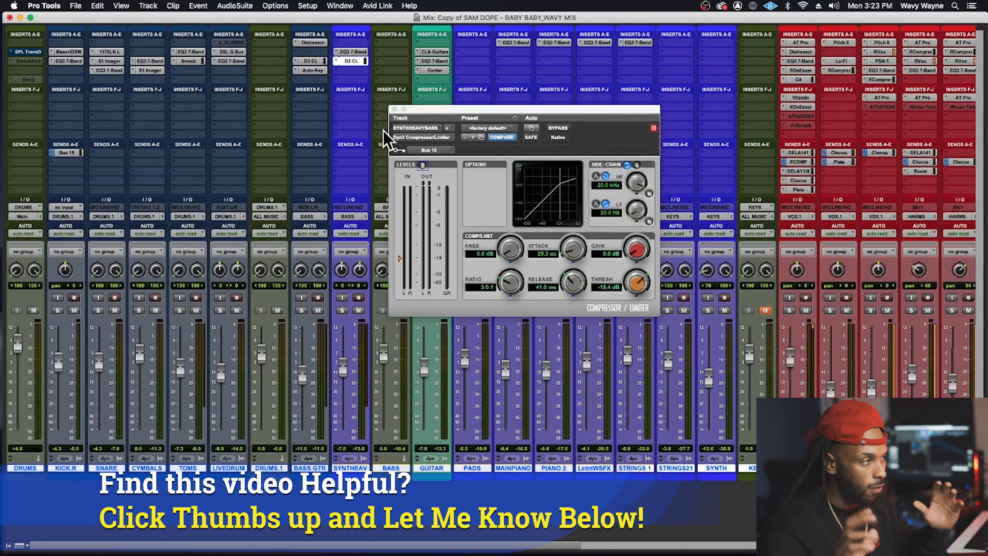
Step: Examine the SYNTHEAV compressor's side-chain section and key input selection, and close the plug-in
{"action": "left_click_drag", "start_coordinate": [416, 111], "coordinate": [404, 106]}
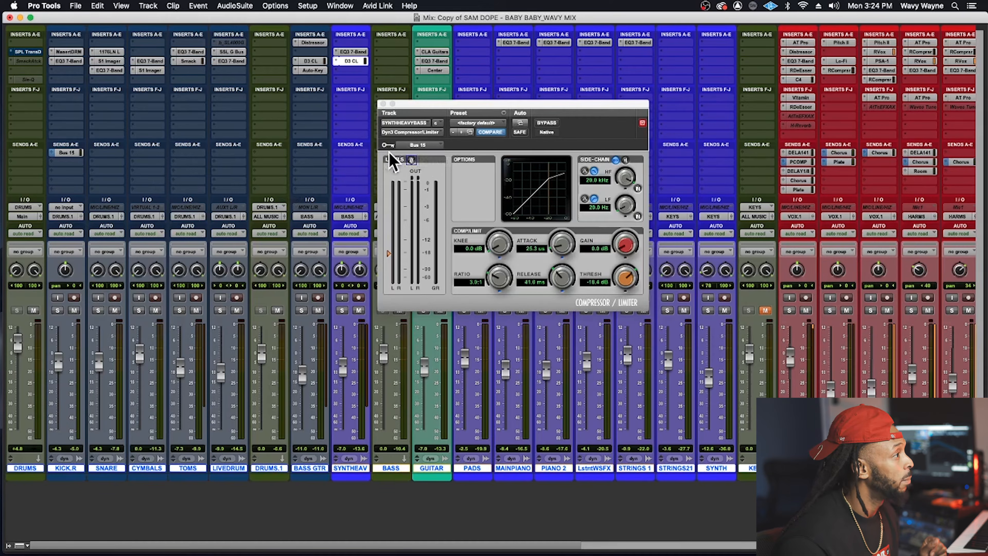
{"action": "left_click_drag", "start_coordinate": [415, 103], "coordinate": [409, 98]}
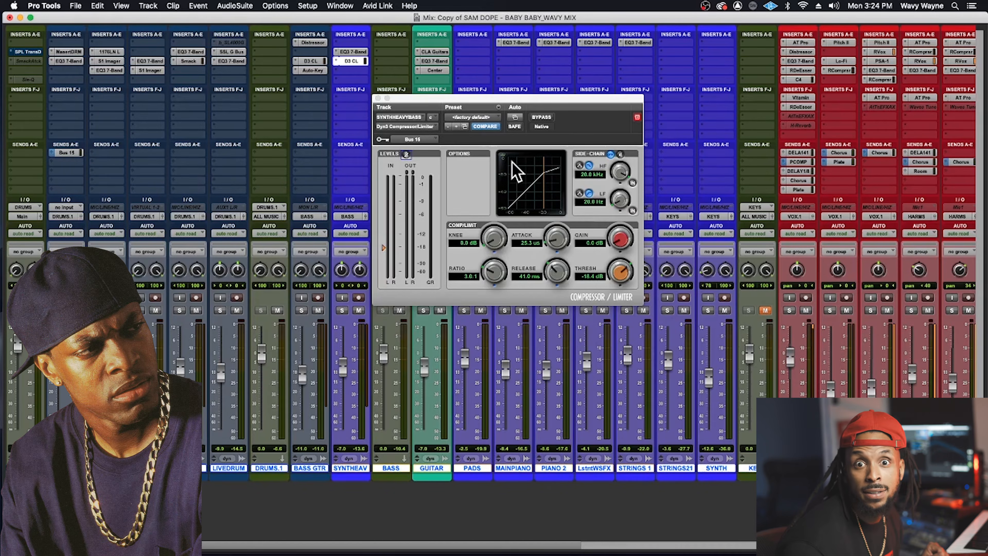
{"action": "left_click_drag", "start_coordinate": [555, 98], "coordinate": [555, 86]}
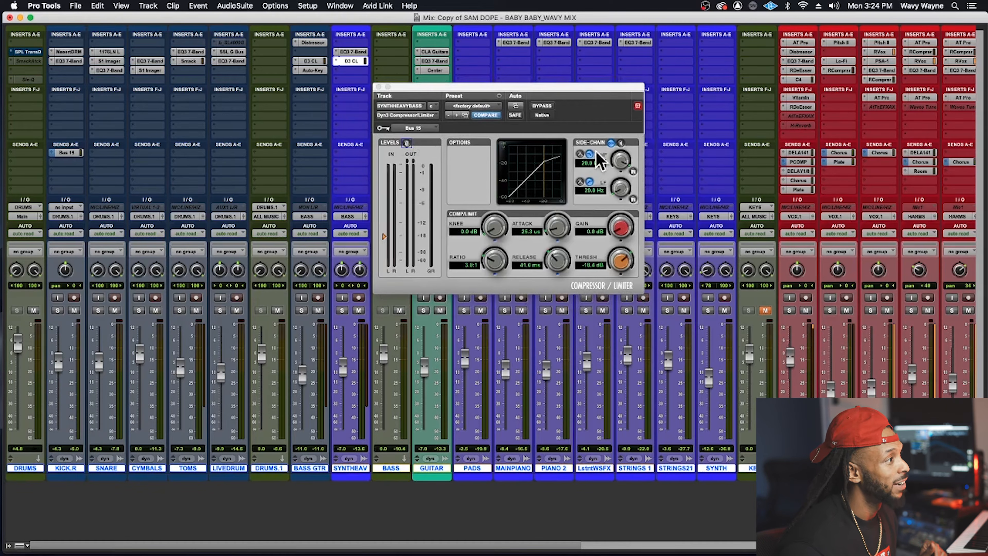
{"action": "left_click", "coordinate": [610, 144]}
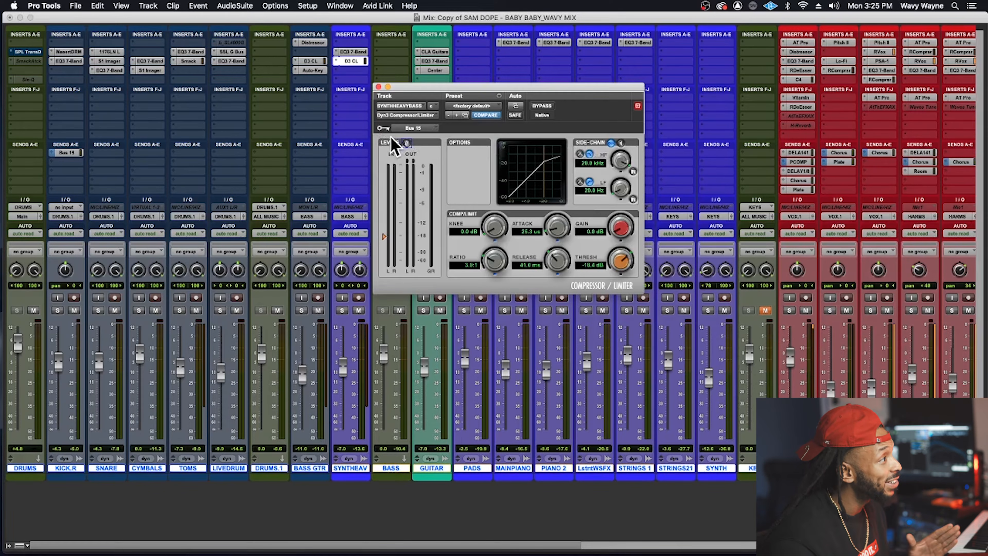
{"action": "left_click_drag", "start_coordinate": [382, 87], "coordinate": [380, 75]}
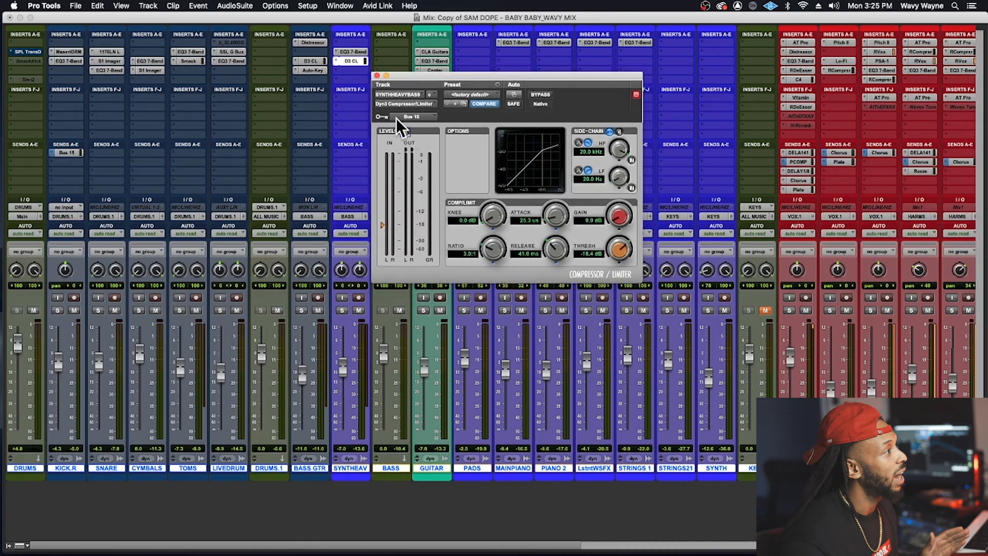
{"action": "left_click", "coordinate": [405, 117]}
{"action": "mouse_move", "coordinate": [407, 117]}
{"action": "left_click", "coordinate": [585, 121]}
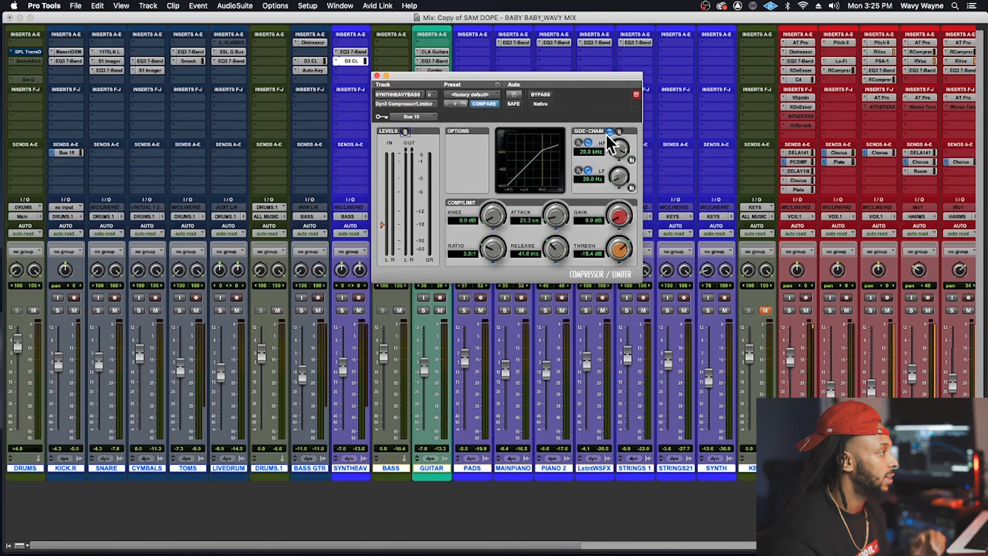
{"action": "left_click", "coordinate": [376, 75]}
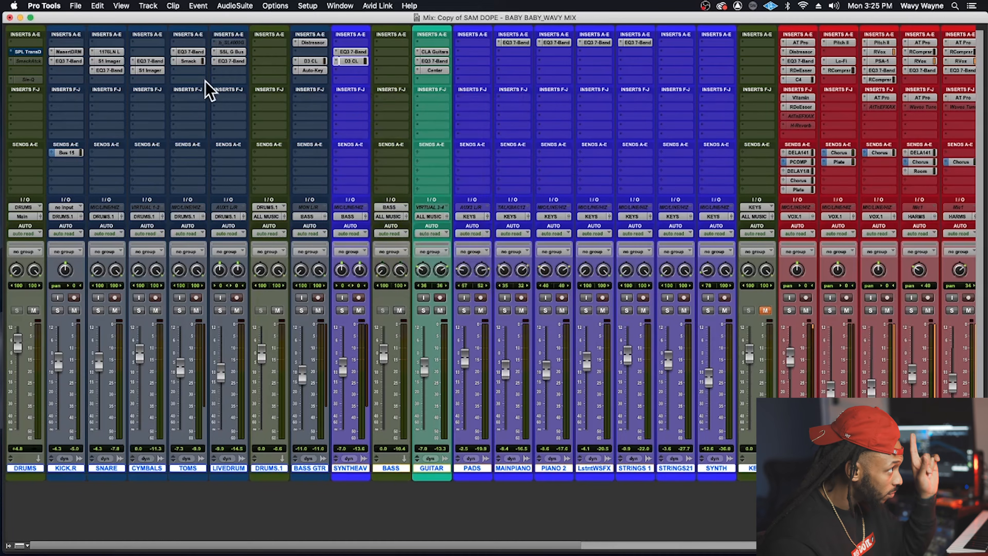
Step: Route the first send of the KICK.R track to Bus 15 (Mono) and close the send window
{"action": "left_click", "coordinate": [64, 152]}
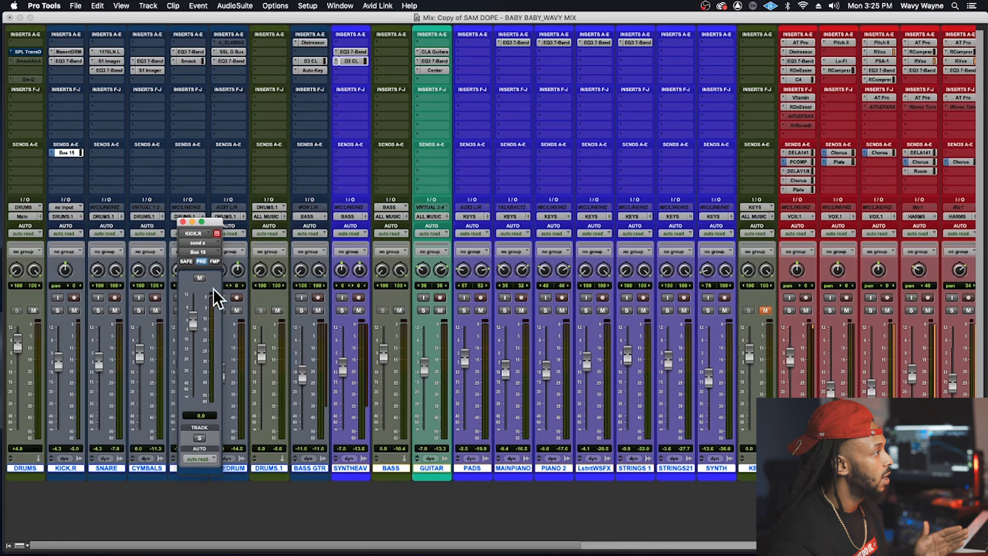
{"action": "left_click", "coordinate": [50, 153]}
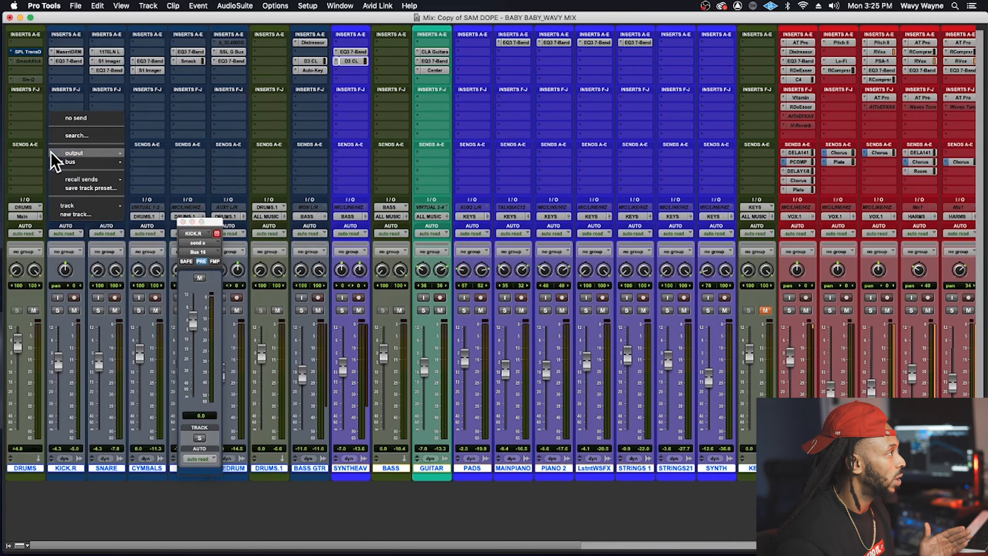
{"action": "mouse_move", "coordinate": [66, 162]}
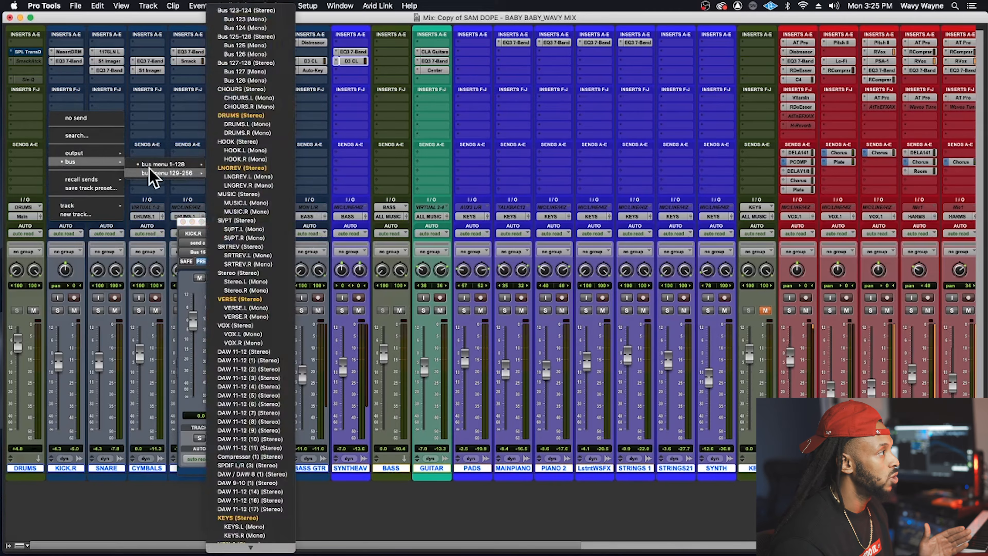
{"action": "mouse_move", "coordinate": [153, 165]}
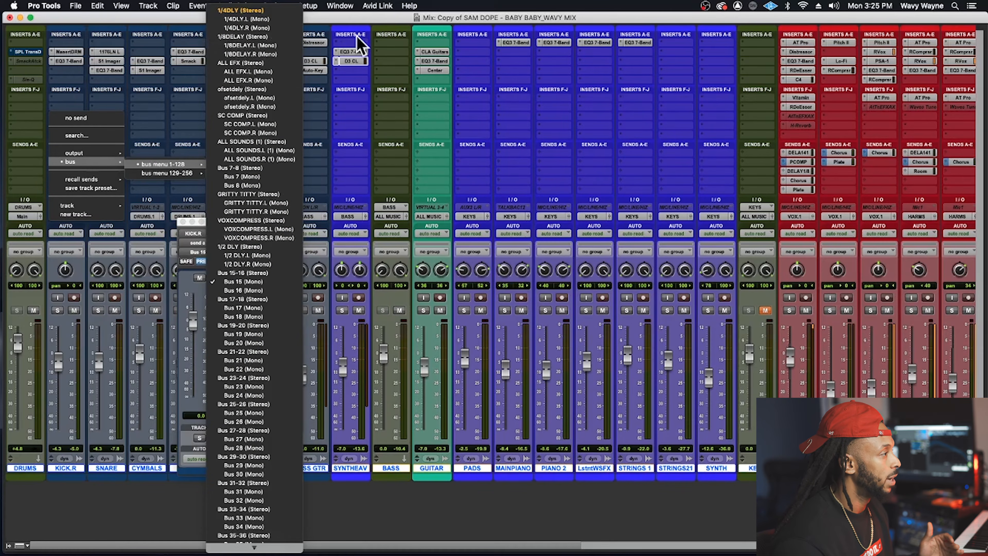
{"action": "left_click", "coordinate": [244, 281]}
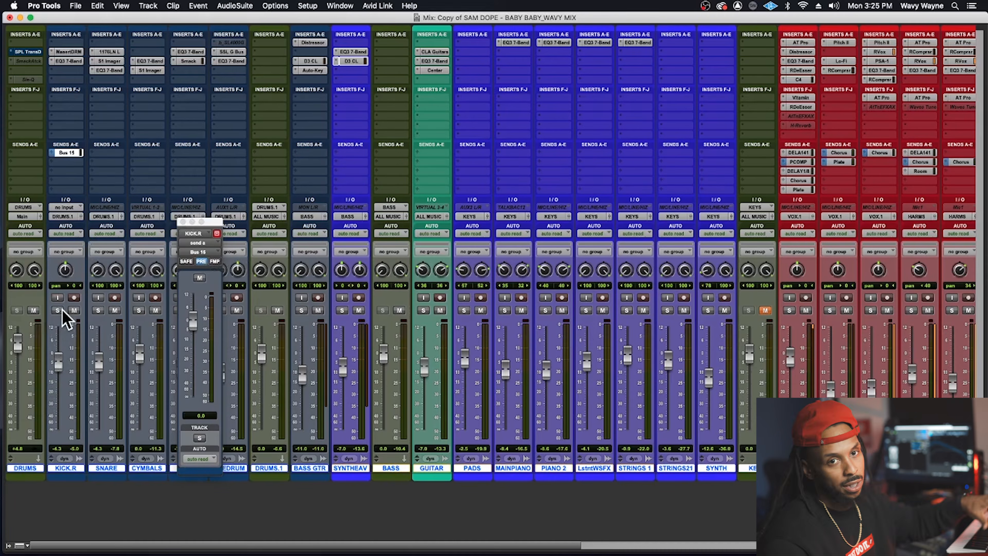
{"action": "left_click", "coordinate": [182, 221]}
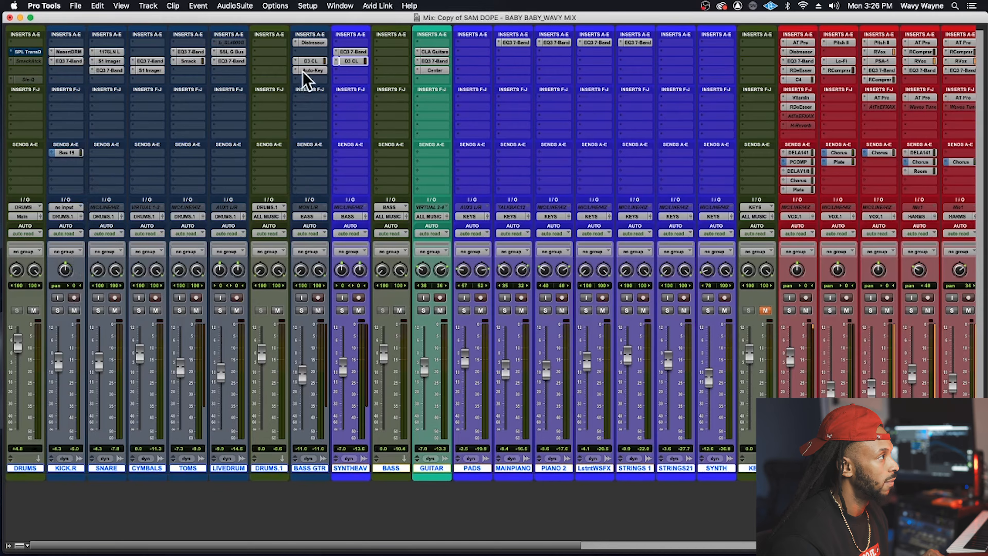
Step: Open the Dyn3 compressor on the BASS GTR track to review its side-chain settings
{"action": "left_click", "coordinate": [313, 62]}
{"action": "left_click_drag", "start_coordinate": [390, 75], "coordinate": [396, 74]}
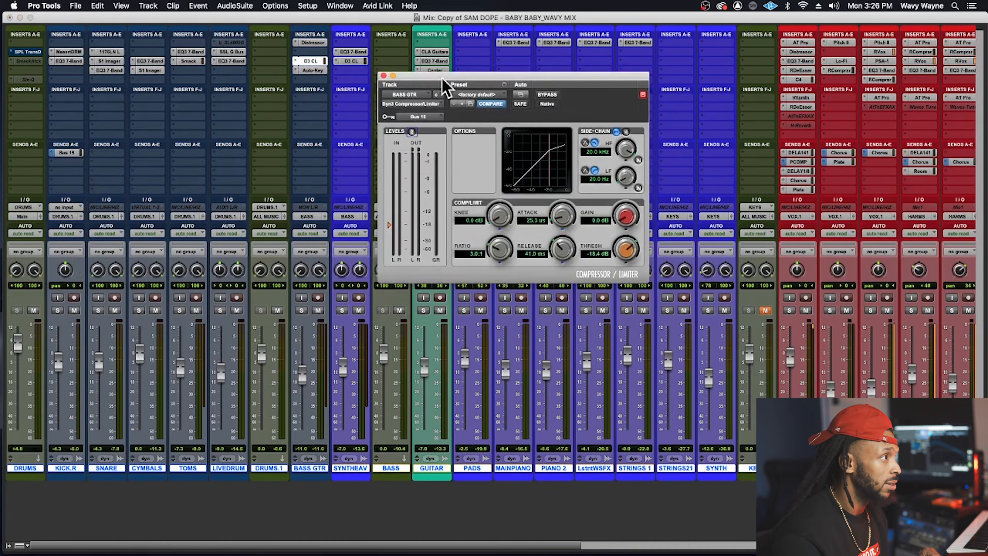
{"action": "left_click_drag", "start_coordinate": [451, 76], "coordinate": [452, 76]}
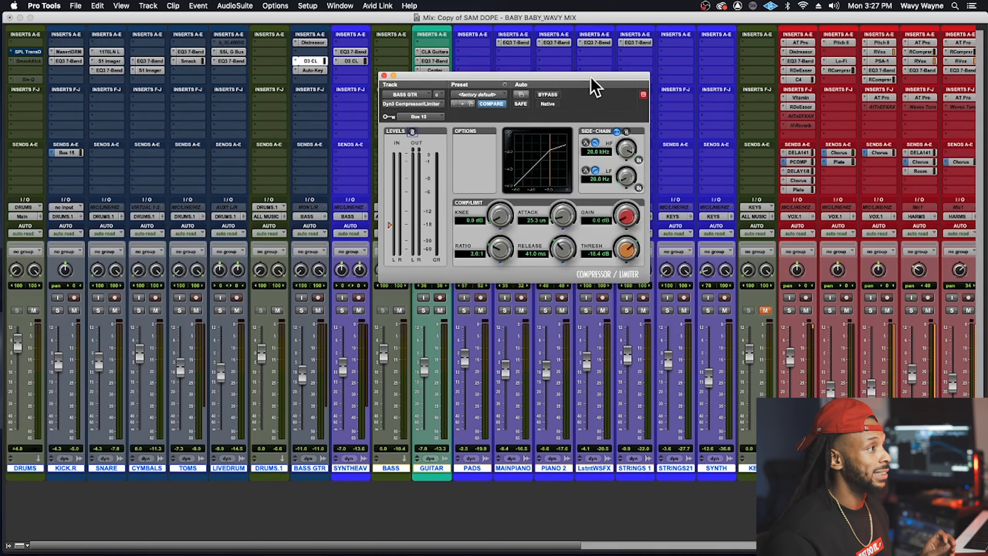
Step: Solo the KICK.R and SYNTHEAV tracks and play them together
{"action": "left_click_drag", "start_coordinate": [589, 78], "coordinate": [670, 76]}
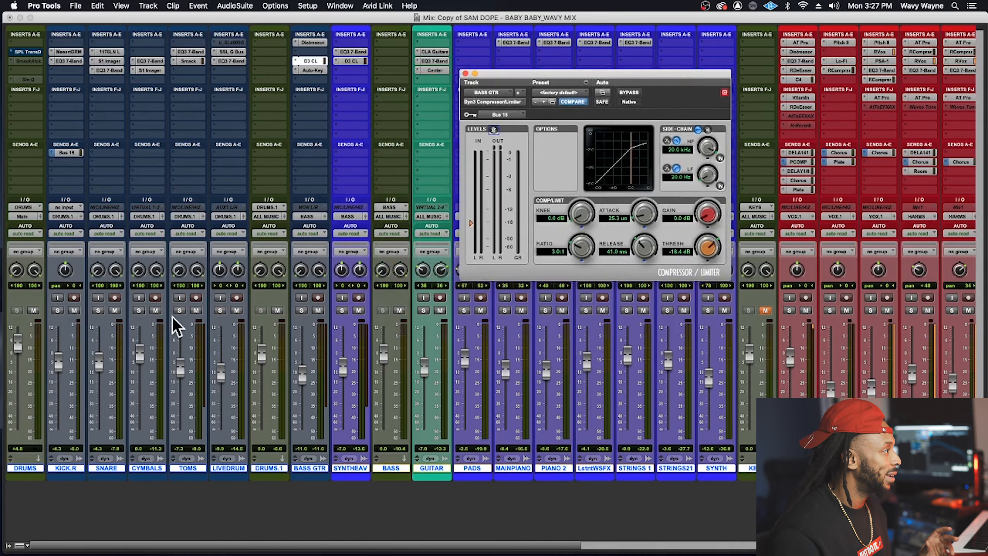
{"action": "left_click", "coordinate": [57, 310]}
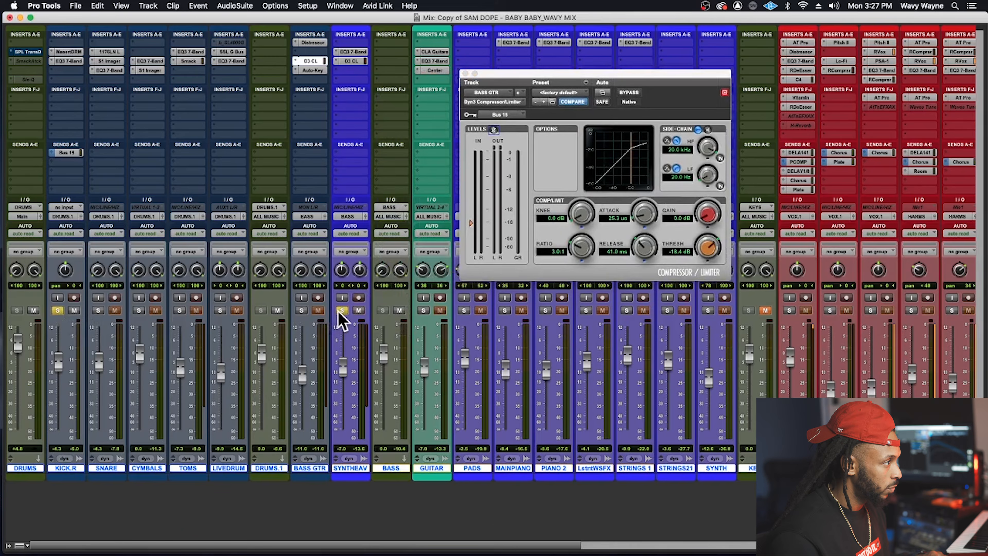
{"action": "key", "text": "space"}
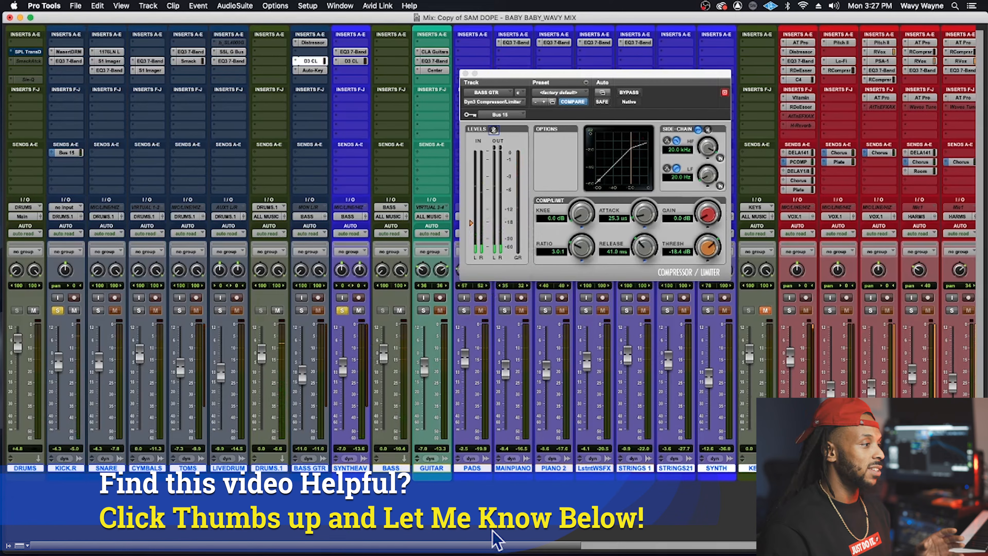
Step: Make the Ozone 9, bx_digital and SSL G Bus inserts on the Master 1 track inactive
{"action": "left_click_drag", "start_coordinate": [505, 545], "coordinate": [883, 546]}
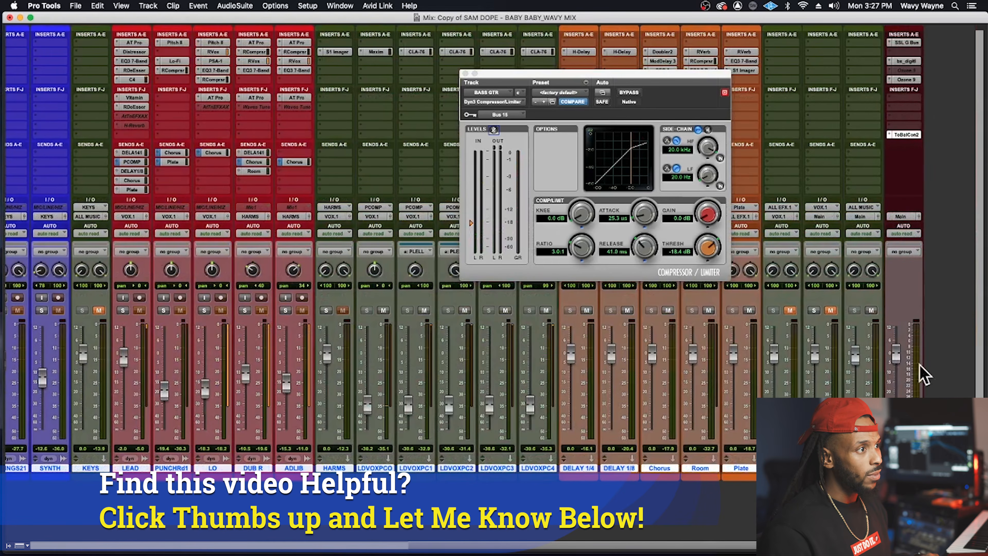
{"action": "right_click", "coordinate": [902, 79]}
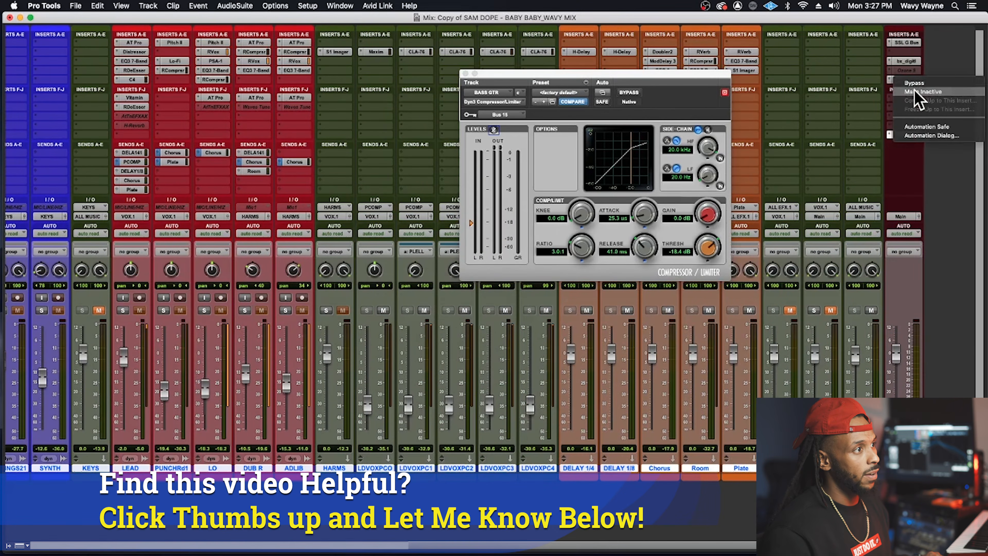
{"action": "left_click", "coordinate": [915, 92]}
{"action": "right_click", "coordinate": [910, 65]}
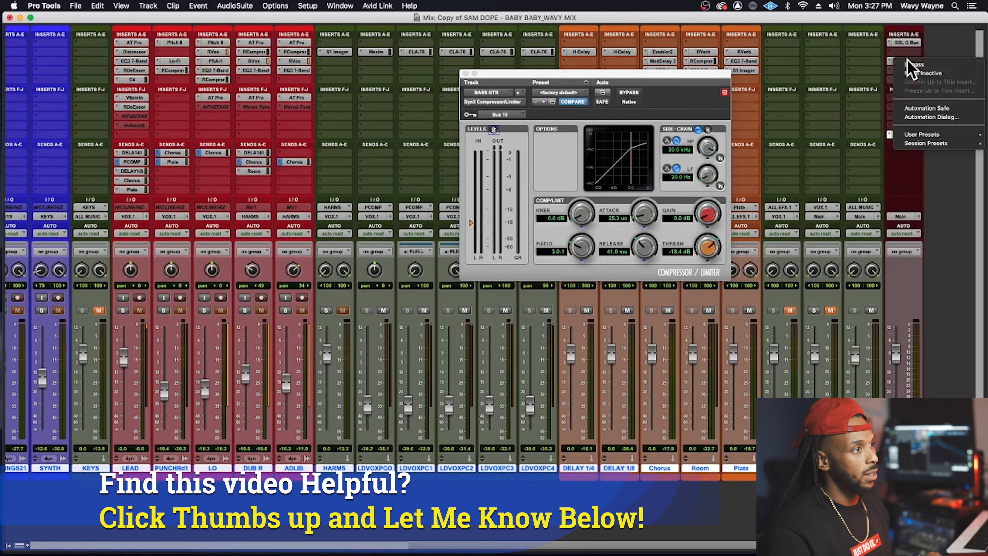
{"action": "left_click", "coordinate": [913, 78]}
{"action": "right_click", "coordinate": [907, 42]}
{"action": "left_click", "coordinate": [913, 56]}
Step: Bypass the Dyn3 compressor on the BASS GTR track during playback
{"action": "left_click_drag", "start_coordinate": [799, 545], "coordinate": [405, 538]}
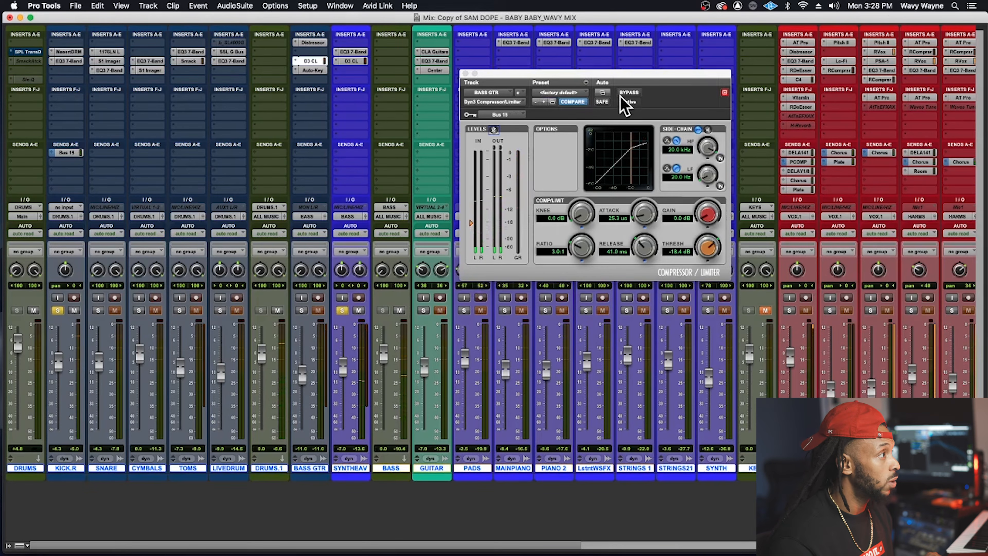
{"action": "left_click", "coordinate": [629, 93]}
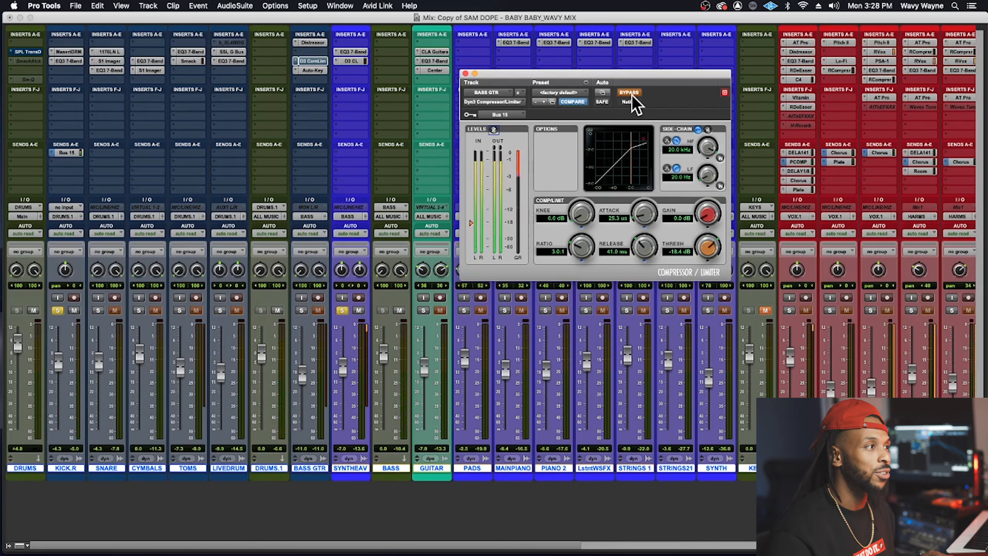
Step: Reactivate the Dyn3 compressor on the BASS GTR track and clear the solos on the SYNTHEAV and KICK.R tracks
{"action": "left_click", "coordinate": [631, 95]}
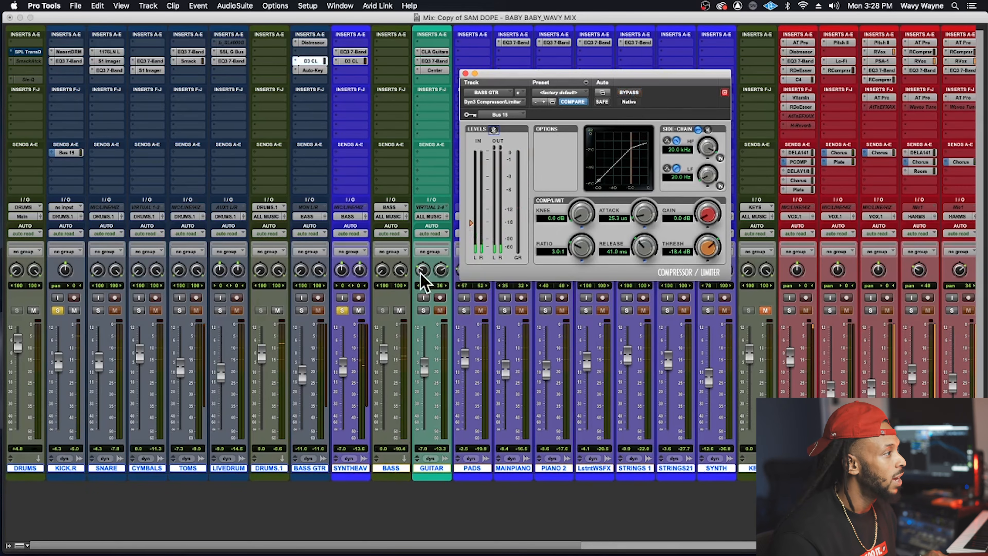
{"action": "left_click", "coordinate": [365, 380]}
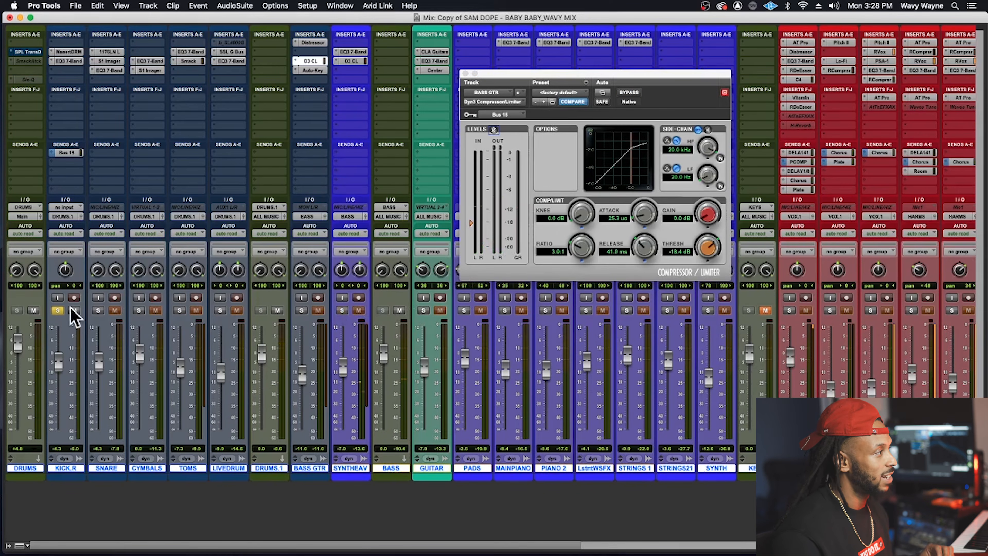
{"action": "left_click", "coordinate": [59, 310]}
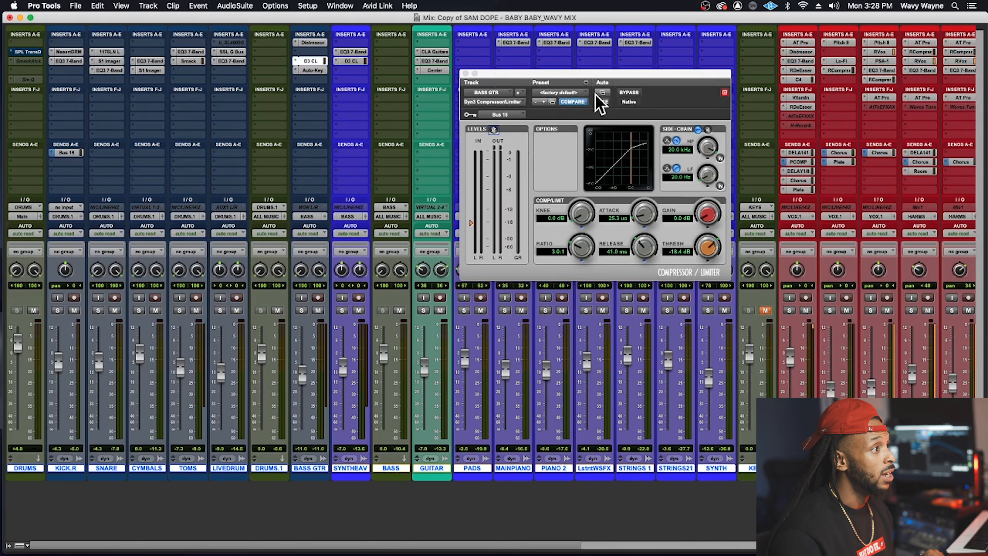
Step: Bypass the BASS GTR compressor, play the full mix and unmute the KEYS track
{"action": "left_click", "coordinate": [636, 94]}
{"action": "left_click_drag", "start_coordinate": [638, 78], "coordinate": [624, 54]}
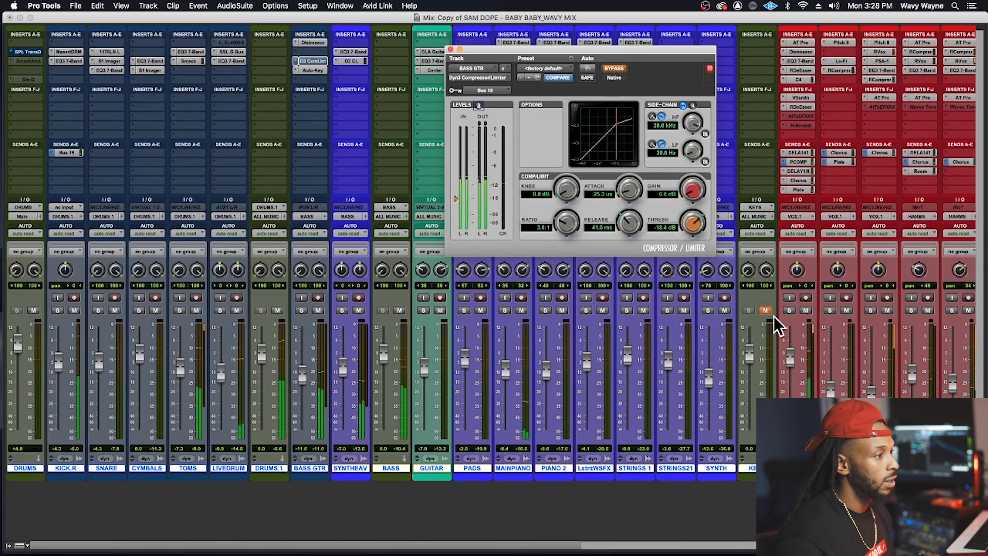
{"action": "left_click", "coordinate": [765, 309]}
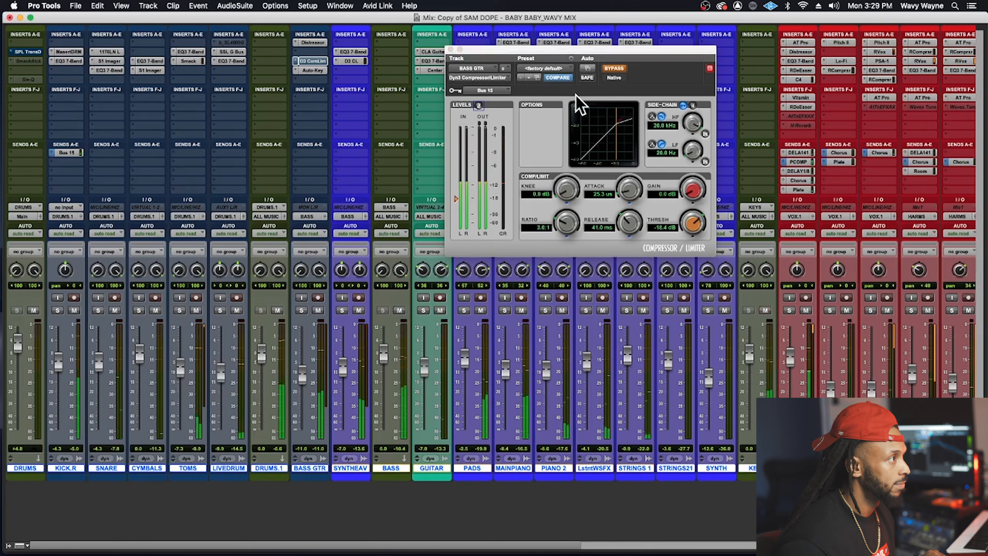
Step: Compare the full mix with the BASS GTR compressor bypassed and active during playback, leaving the compressor active
{"action": "left_click", "coordinate": [614, 68]}
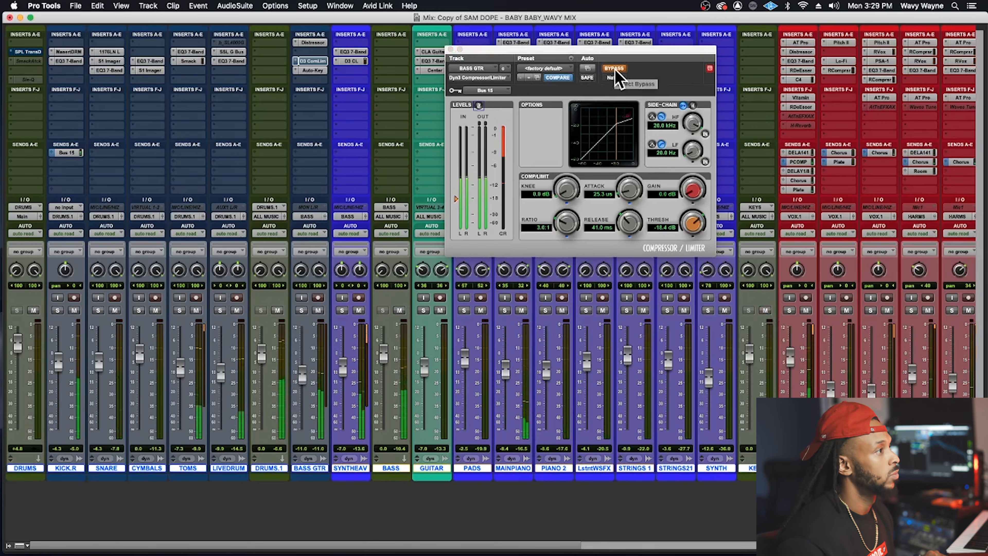
{"action": "left_click", "coordinate": [619, 70]}
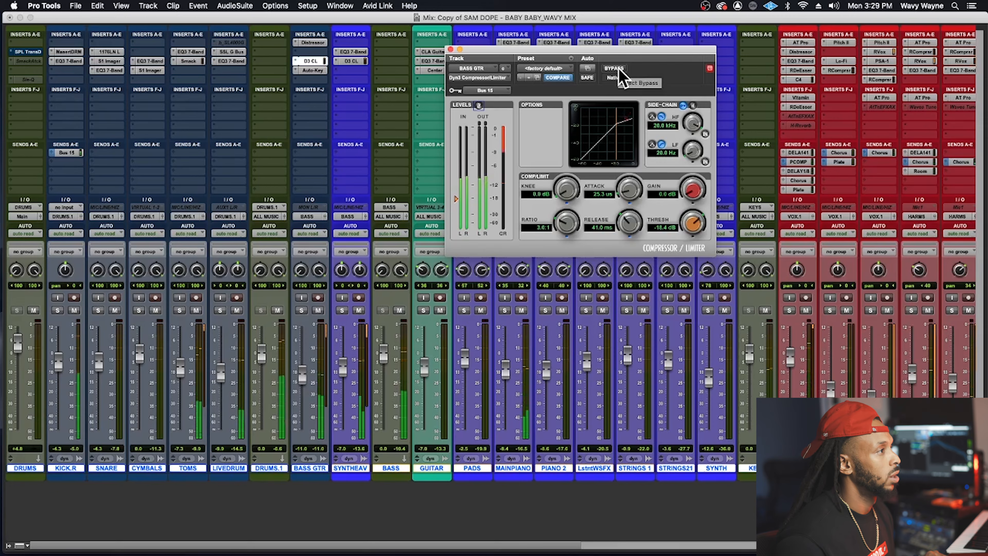
{"action": "left_click", "coordinate": [619, 70]}
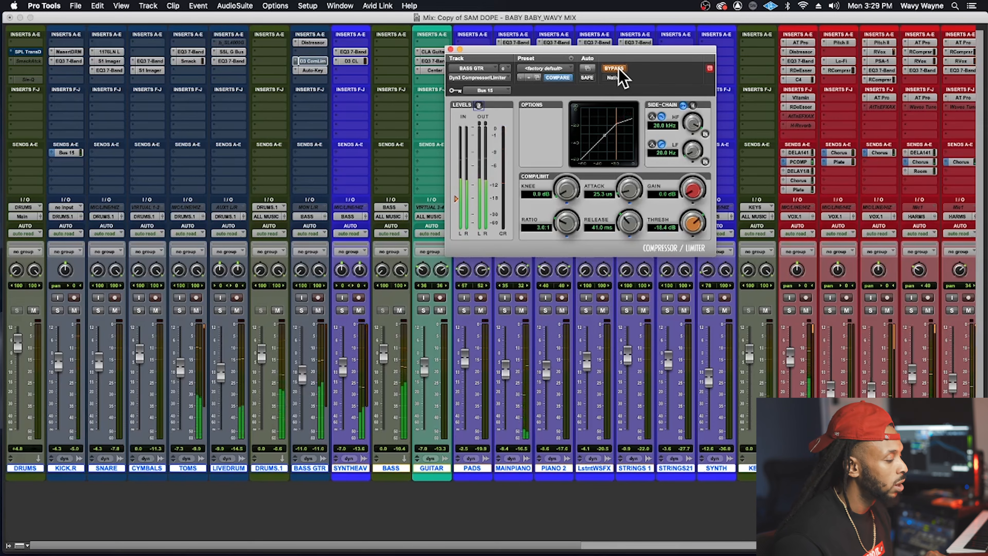
{"action": "left_click", "coordinate": [620, 70]}
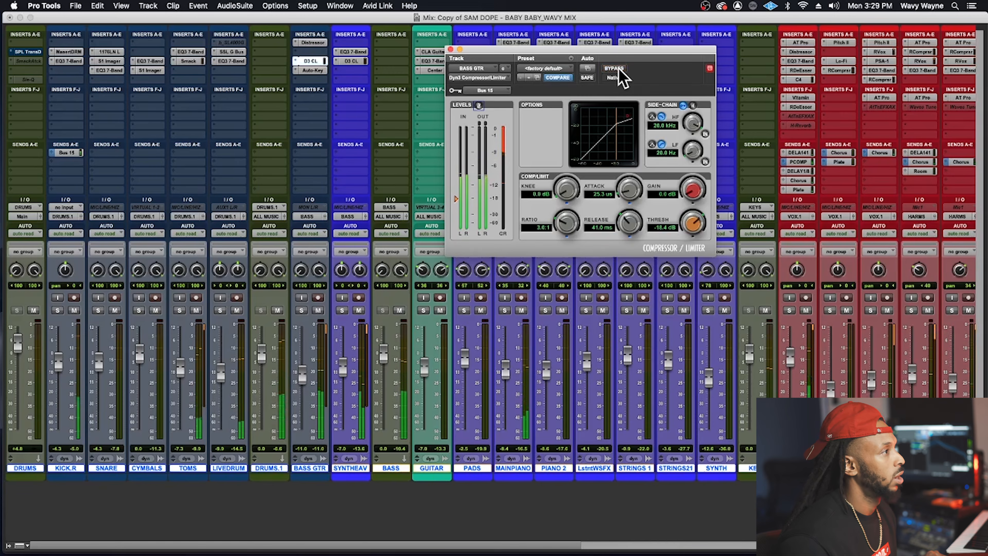